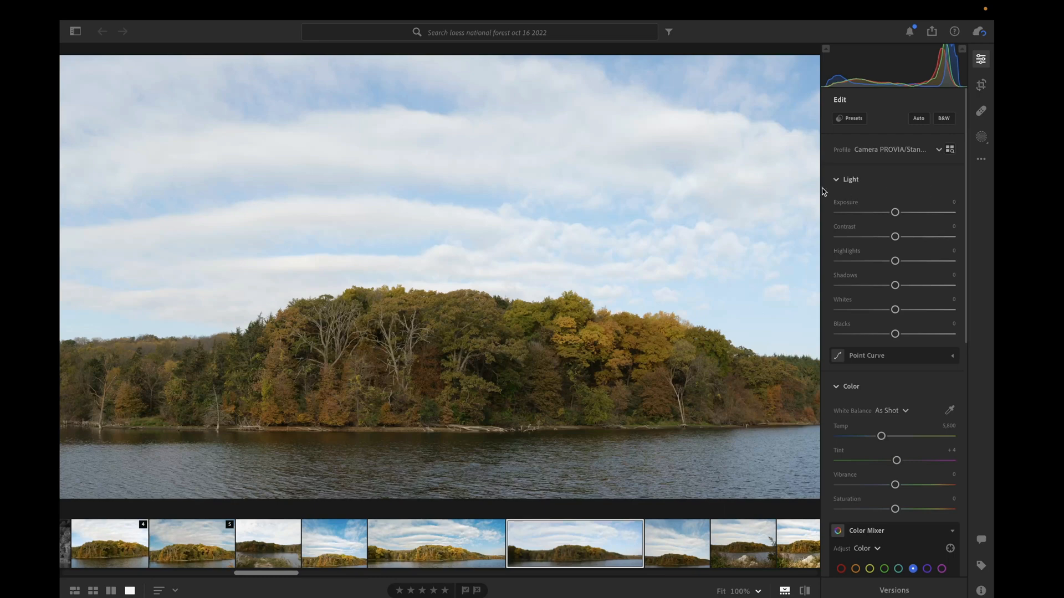
- In the Light adjustments of the lake panorama, set Shadows to +59 and Blacks to −20
scroll(886, 173, "down", 1)
scroll(896, 518, "down", 4)
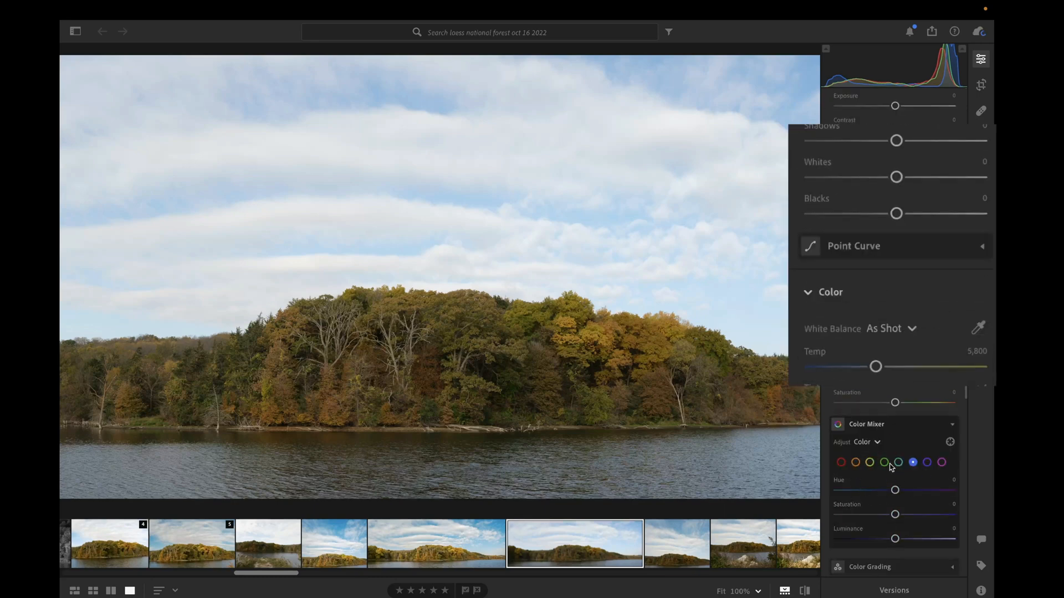
scroll(899, 486, "up", 5)
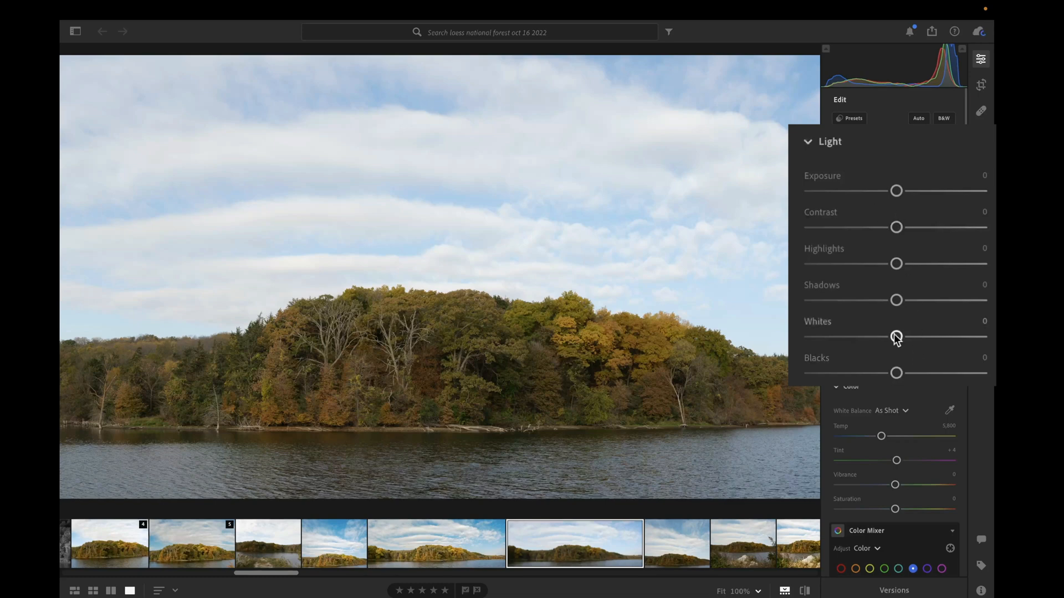
left_click(949, 300)
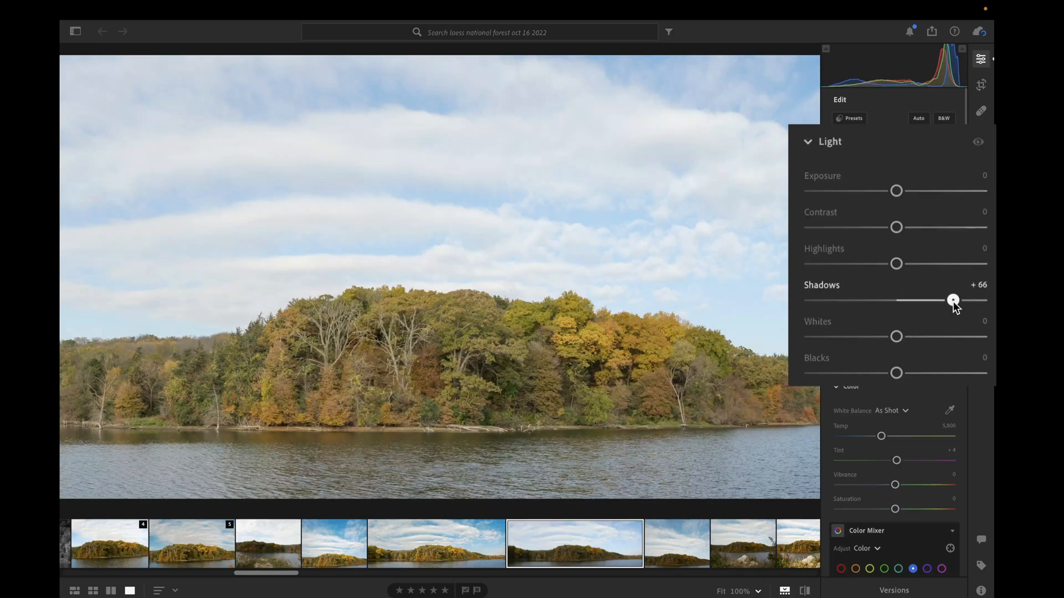
left_click_drag(953, 302, 947, 301)
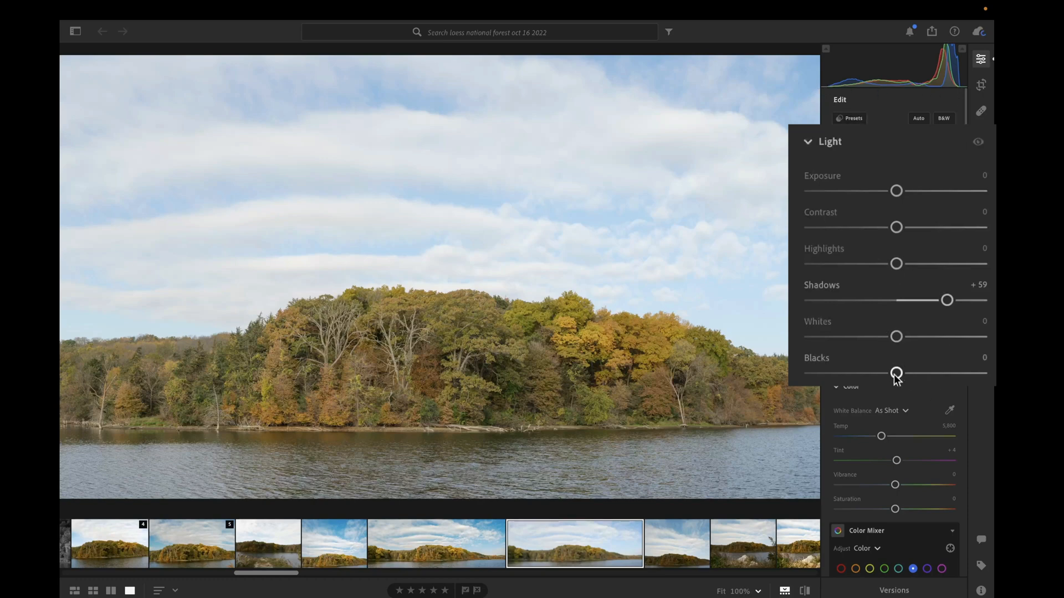
mouse_move(894, 373)
left_mouse_down()
mouse_move(859, 373)
mouse_move(880, 372)
left_mouse_up()
- Raise the panorama's Whites to +37, Shadows to +69 and Contrast to +46
left_click_drag(897, 336, 933, 338)
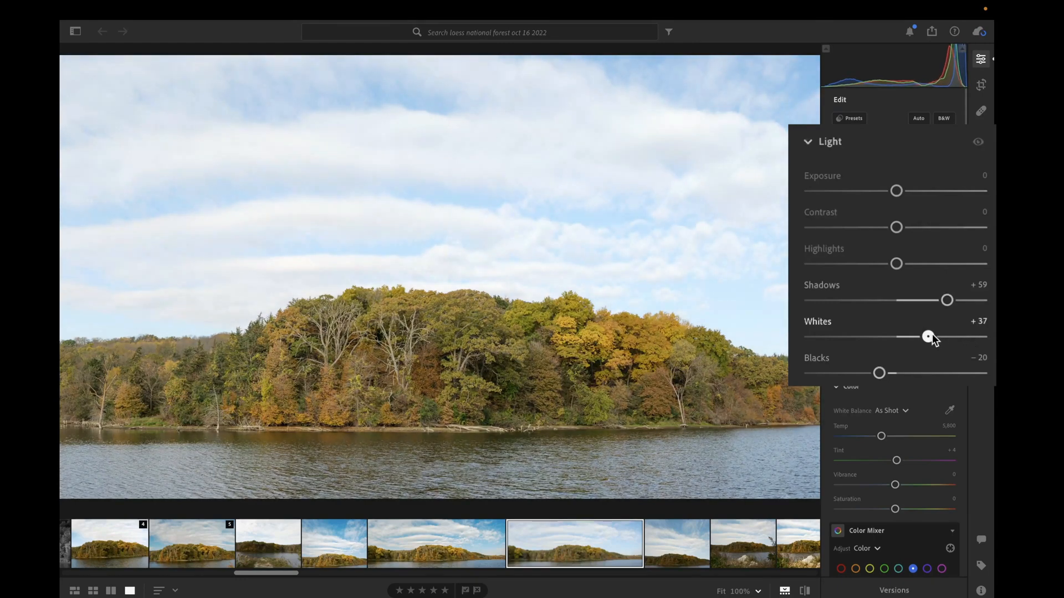
left_click_drag(947, 300, 957, 300)
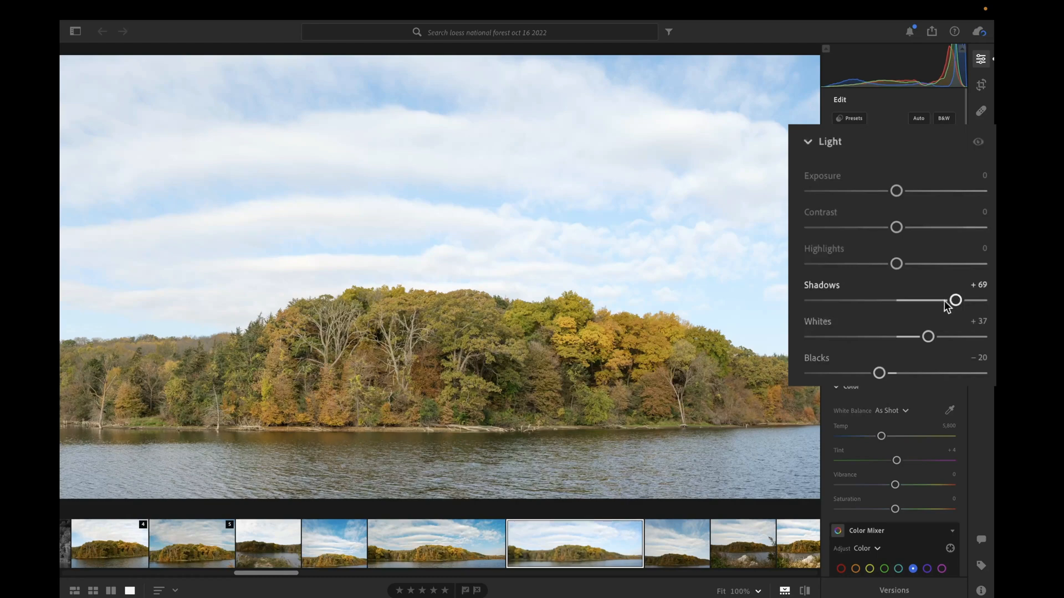
left_click(917, 227)
mouse_move(916, 227)
left_mouse_down()
mouse_move(934, 231)
mouse_move(922, 240)
left_mouse_up()
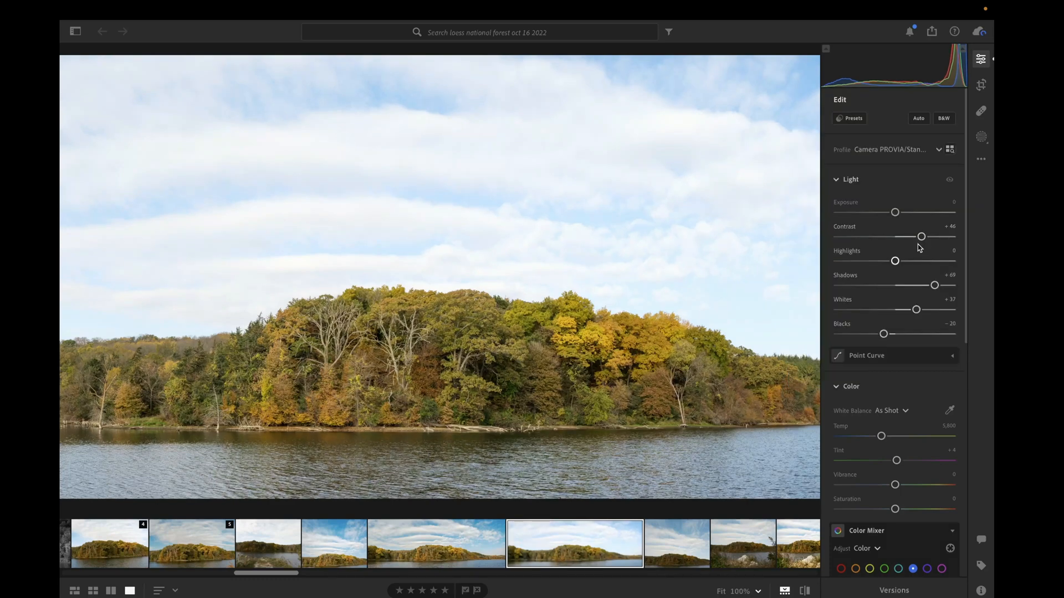
- In the Color Mixer, set the yellow Saturation to +19 and raise the yellow Luminance to about +32
scroll(907, 276, "down", 1)
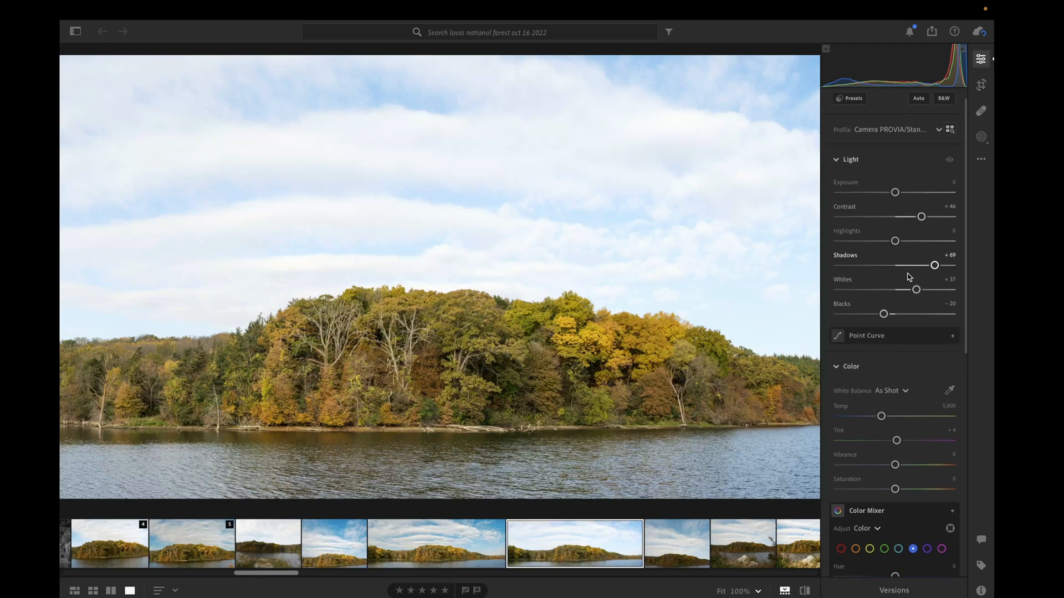
scroll(907, 277, "down", 10)
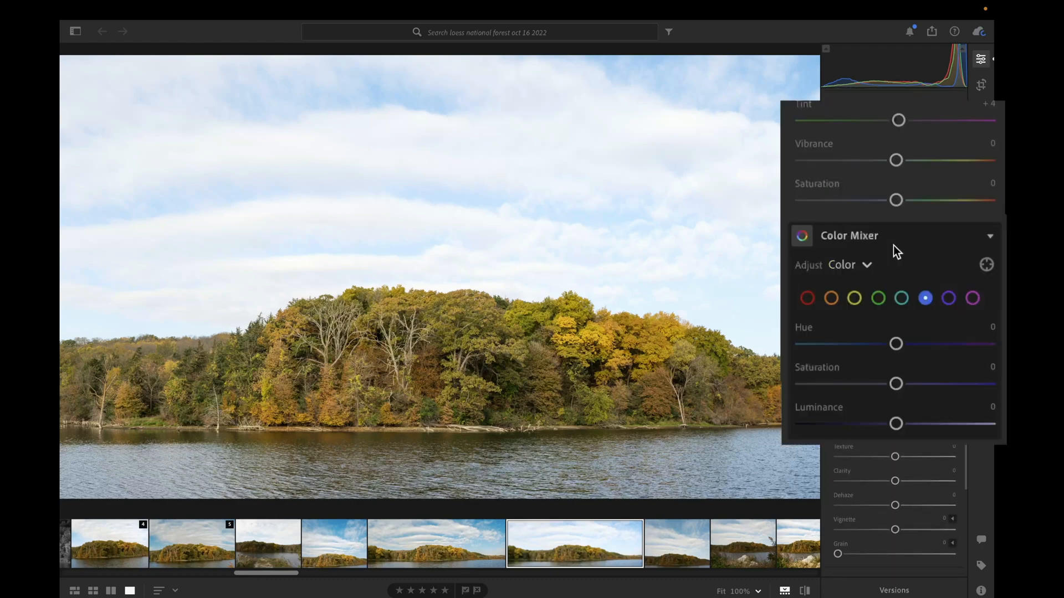
left_click(857, 298)
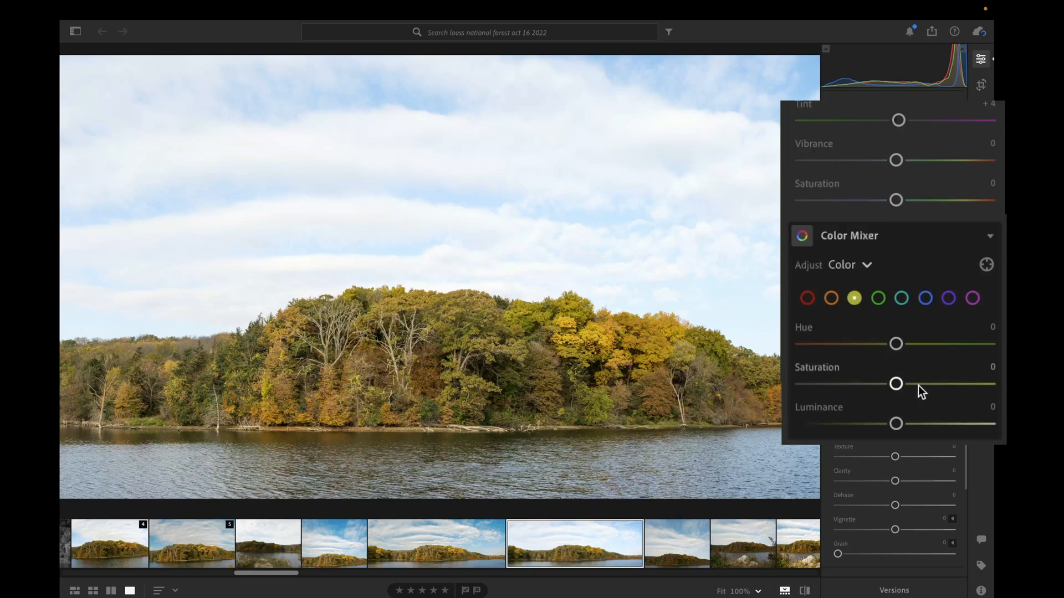
mouse_move(918, 386)
left_mouse_down()
mouse_move(917, 426)
mouse_move(926, 428)
left_mouse_up()
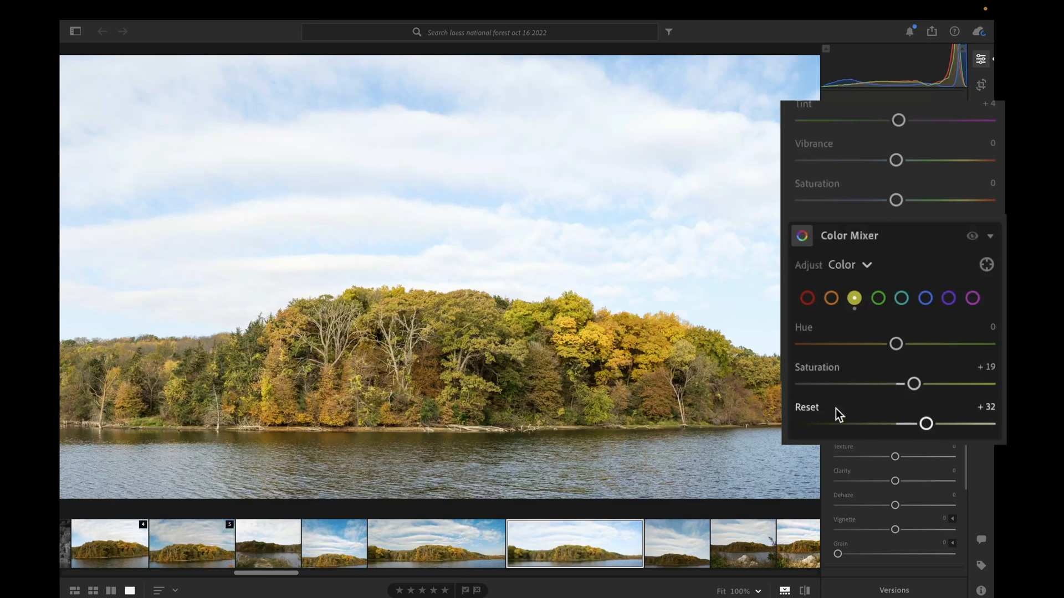
mouse_move(927, 425)
left_mouse_down()
mouse_move(832, 425)
mouse_move(929, 425)
left_mouse_up()
- Adjust the orange Luminance in the Color Mixer and lower the green Luminance to −82
left_click(831, 299)
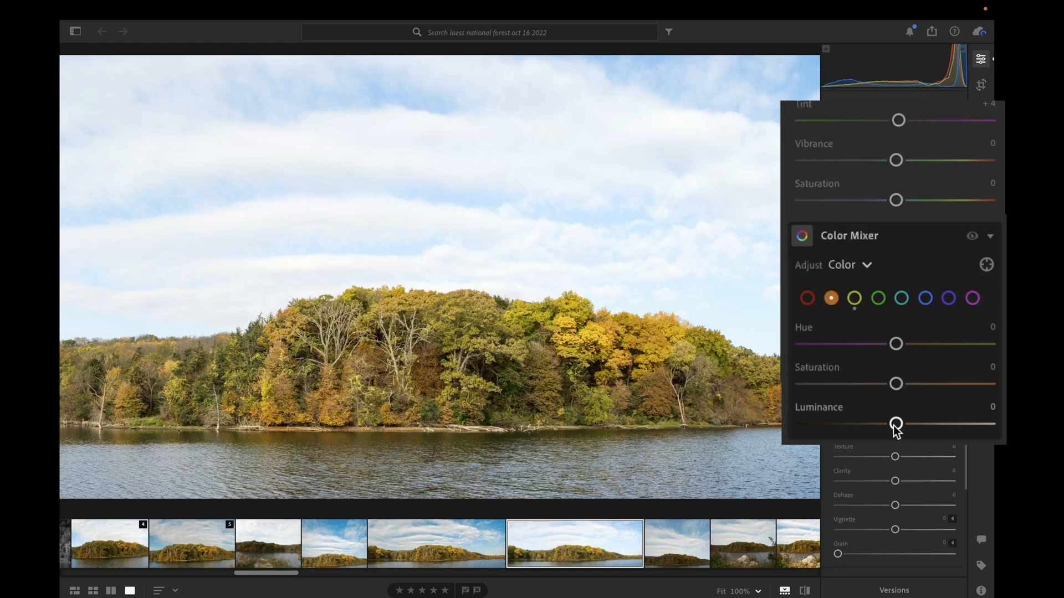
left_click_drag(896, 424, 821, 425)
left_click(878, 298)
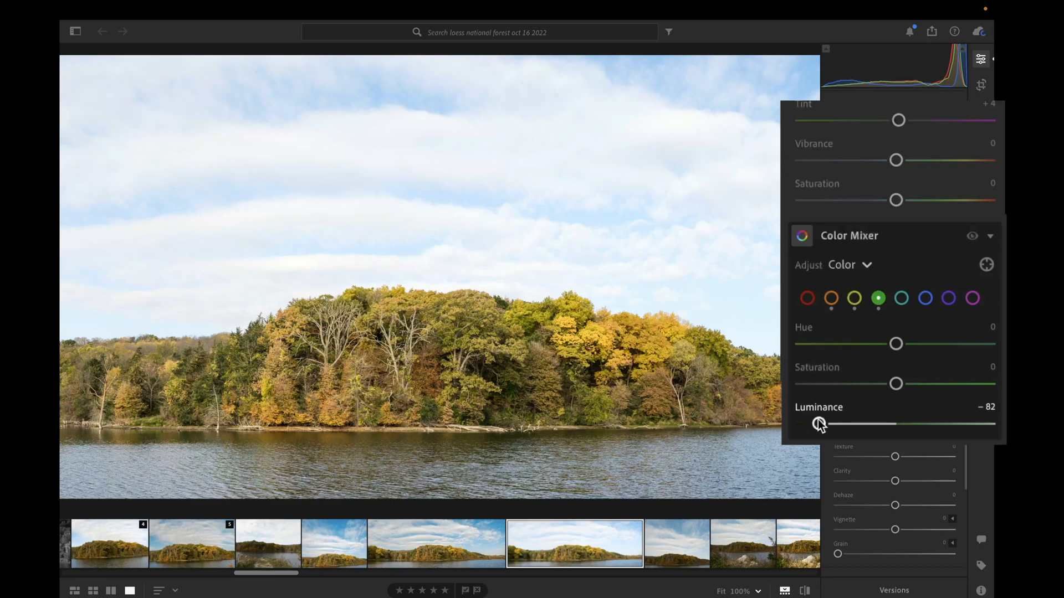
- Darken the blue sky by lowering the blue Luminance in the Color Mixer to −44
left_click_drag(701, 256, 700, 259)
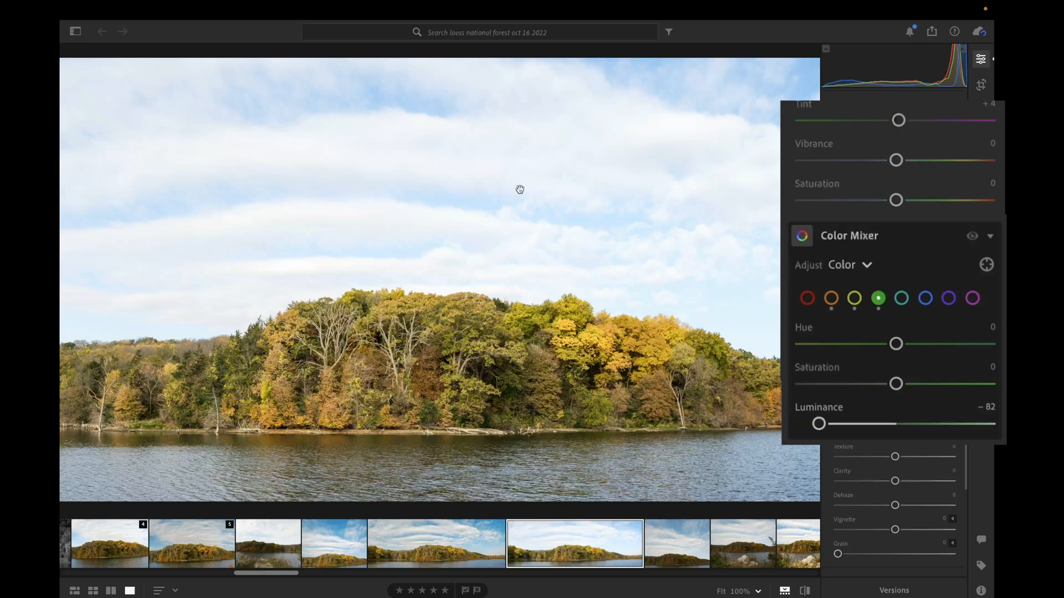
left_click(587, 194)
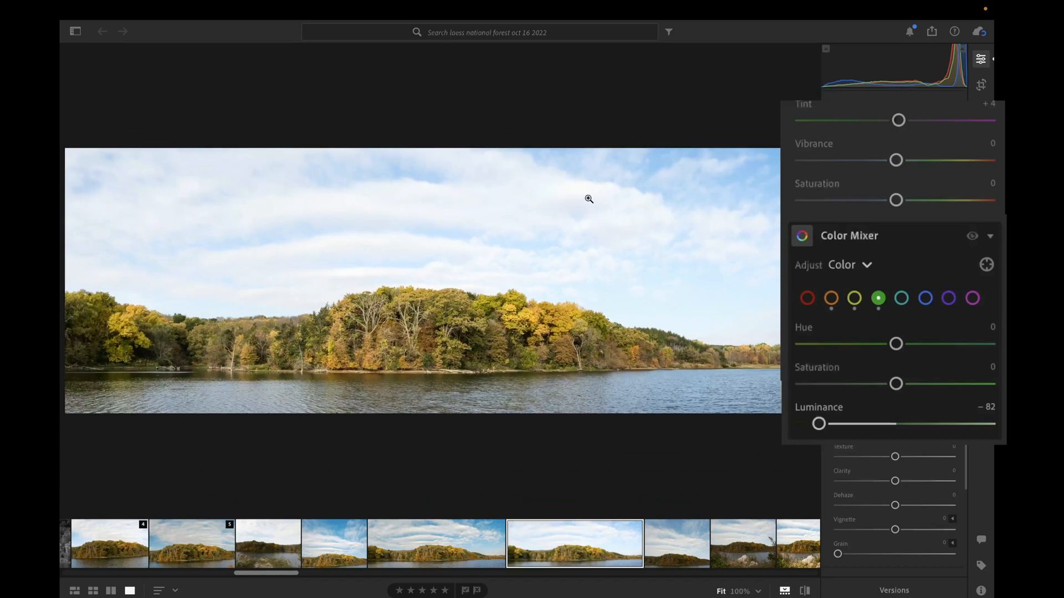
left_click(924, 300)
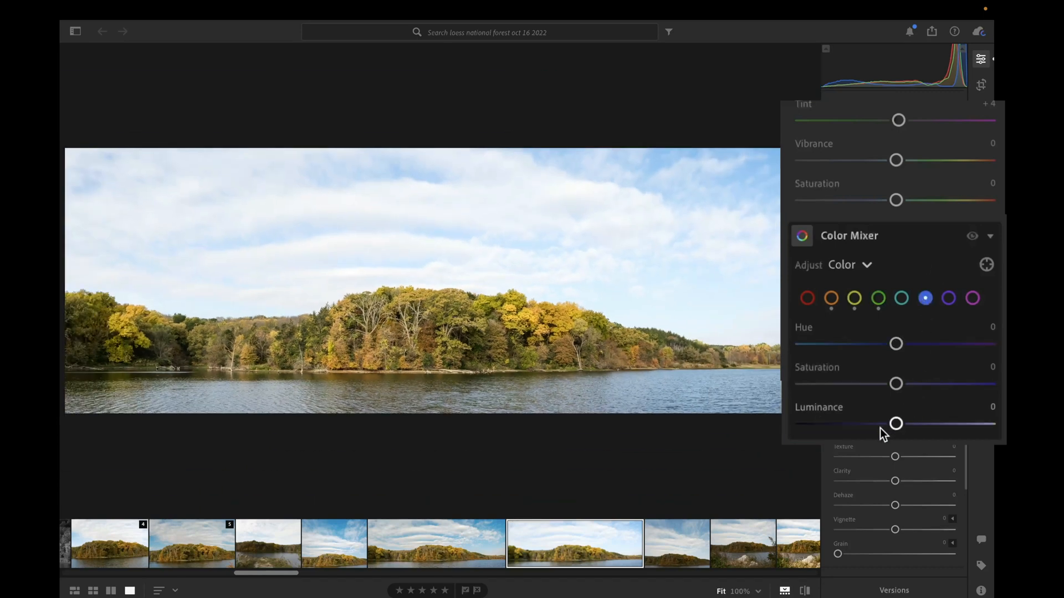
left_click(867, 424)
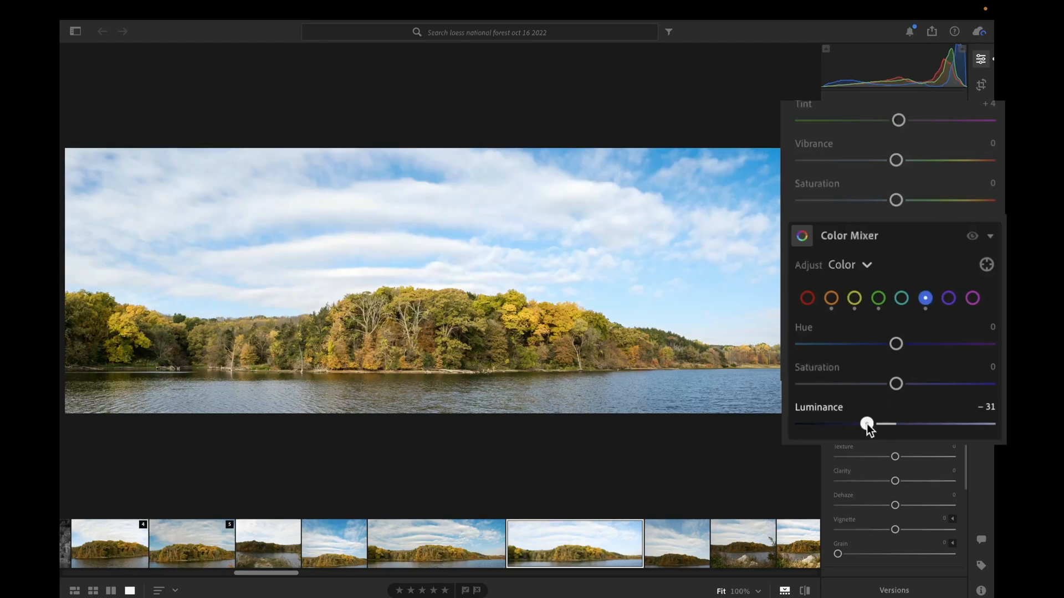
mouse_move(865, 424)
left_mouse_down()
mouse_move(892, 424)
mouse_move(855, 425)
left_mouse_up()
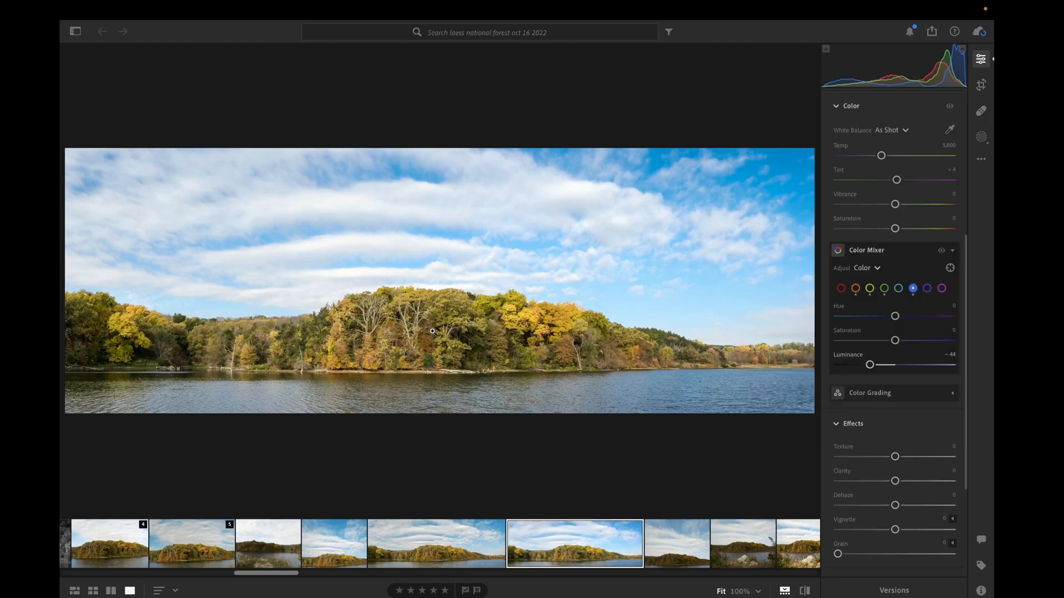
- Refine the Light adjustments to Exposure +0.13, Contrast +74 and Whites +28
left_click_drag(449, 349, 475, 342)
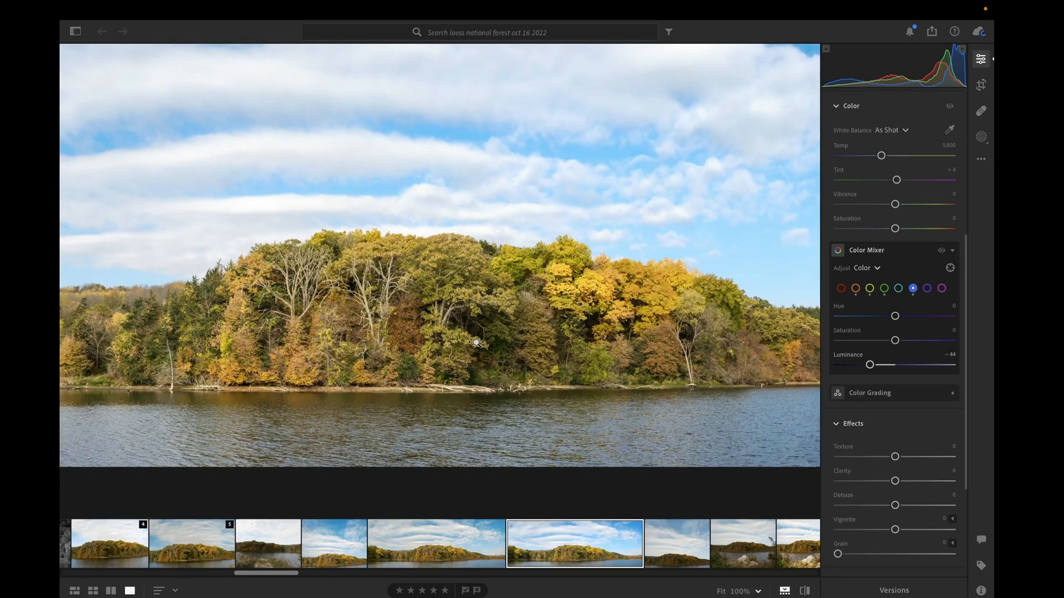
left_click_drag(453, 276, 485, 322)
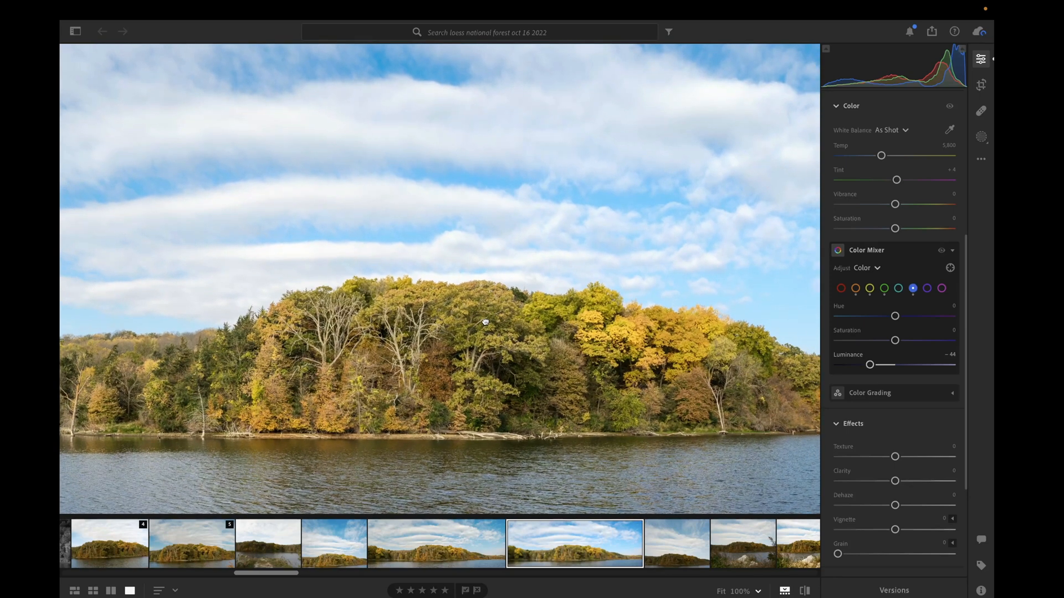
left_click(486, 321)
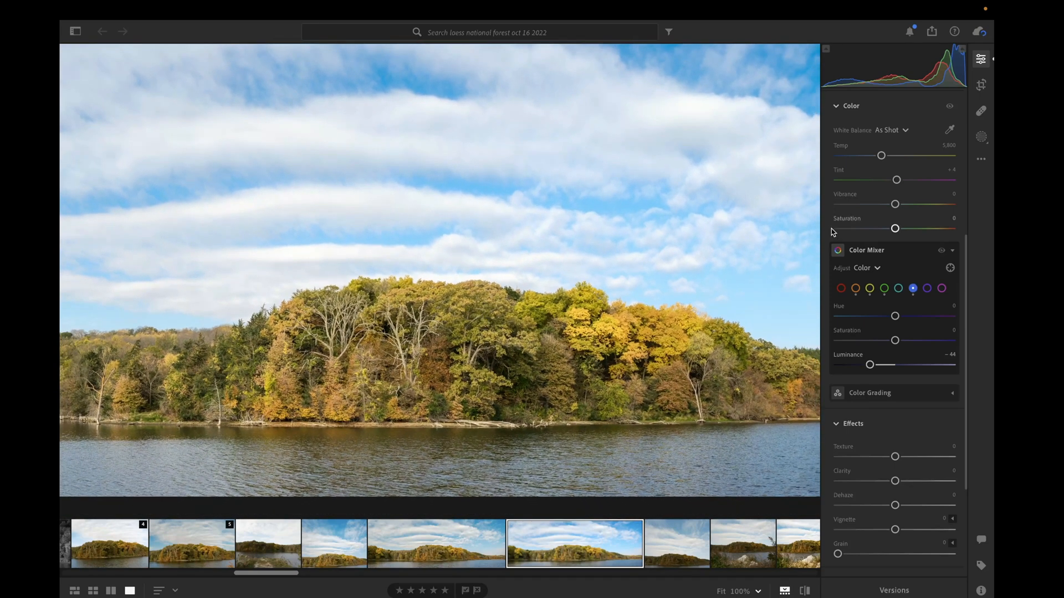
scroll(831, 228, "up", 5)
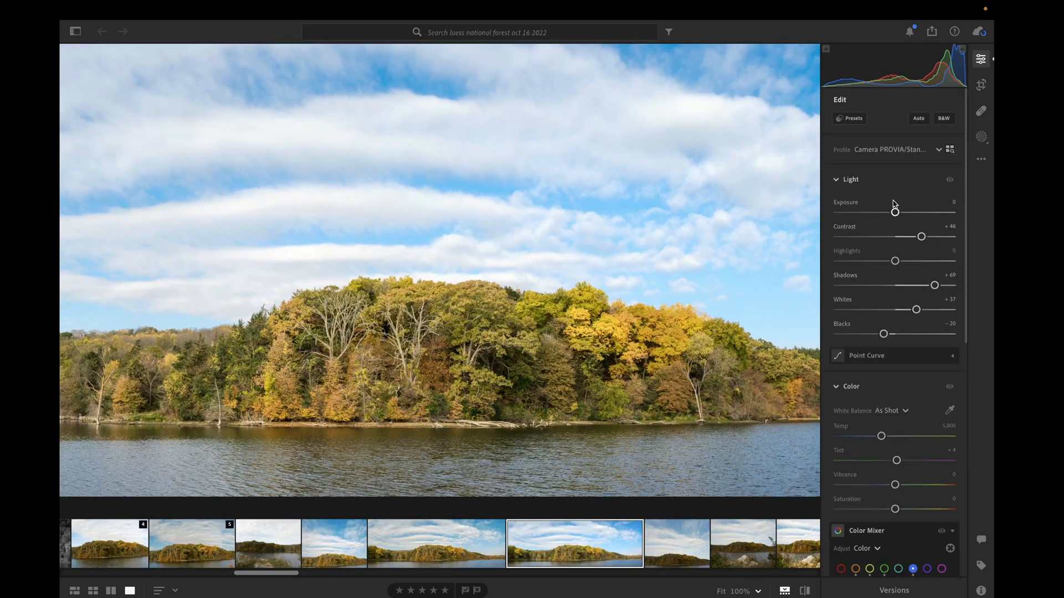
left_click_drag(893, 212, 893, 193)
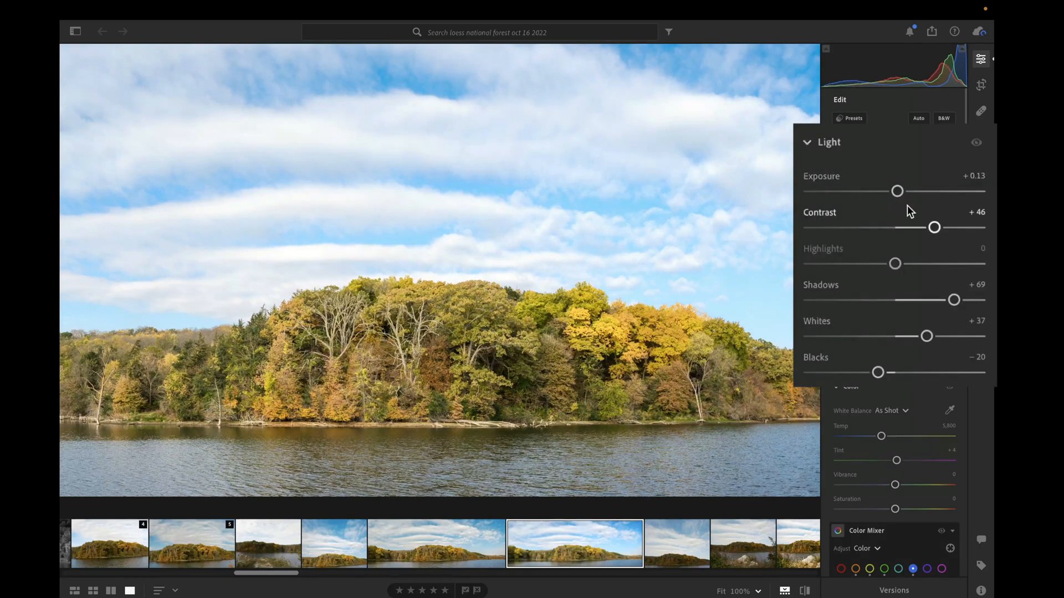
left_click_drag(942, 226, 958, 229)
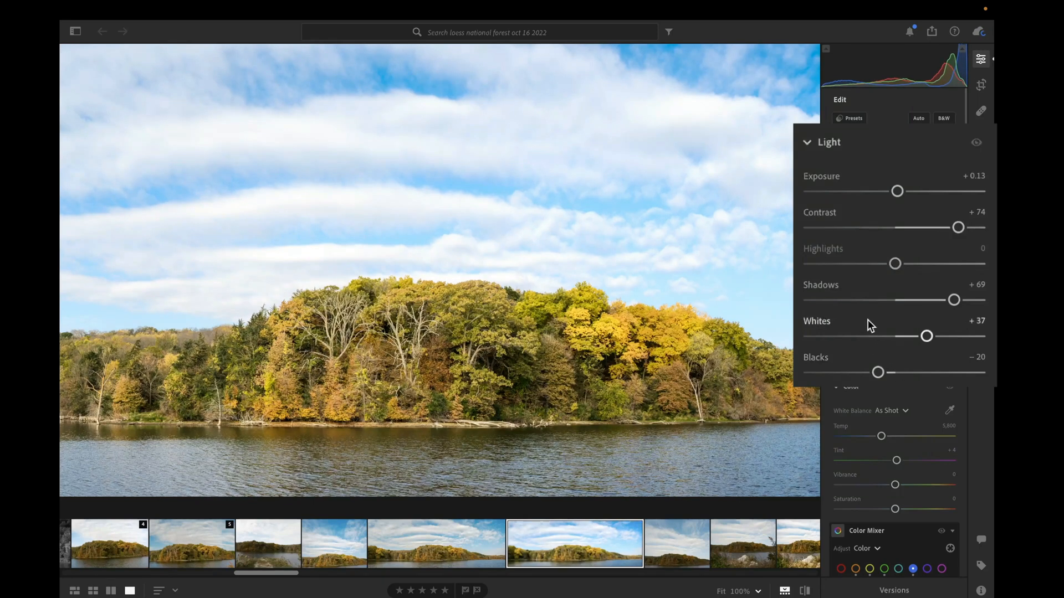
left_click_drag(927, 336, 922, 337)
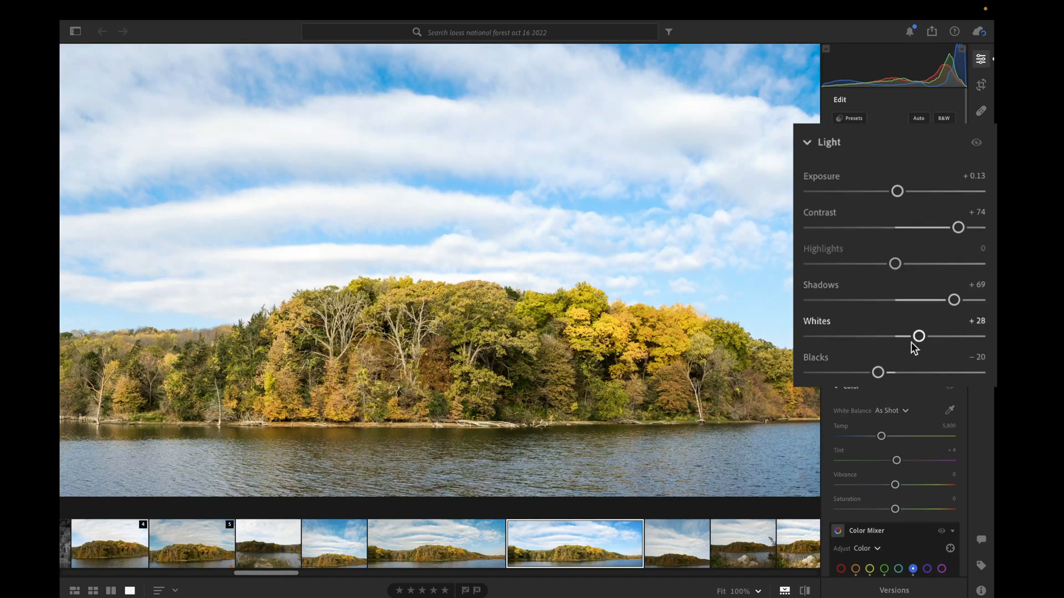
- Warm the white balance to a Temp of 6,054 and raise Vibrance to +17
scroll(869, 313, "down", 2)
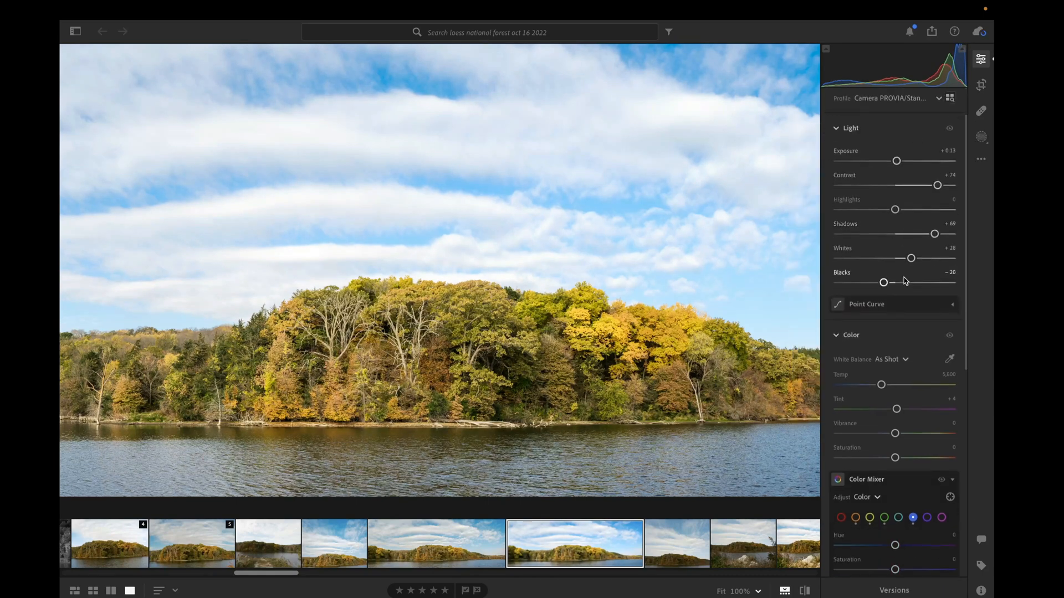
scroll(879, 326, "down", 2)
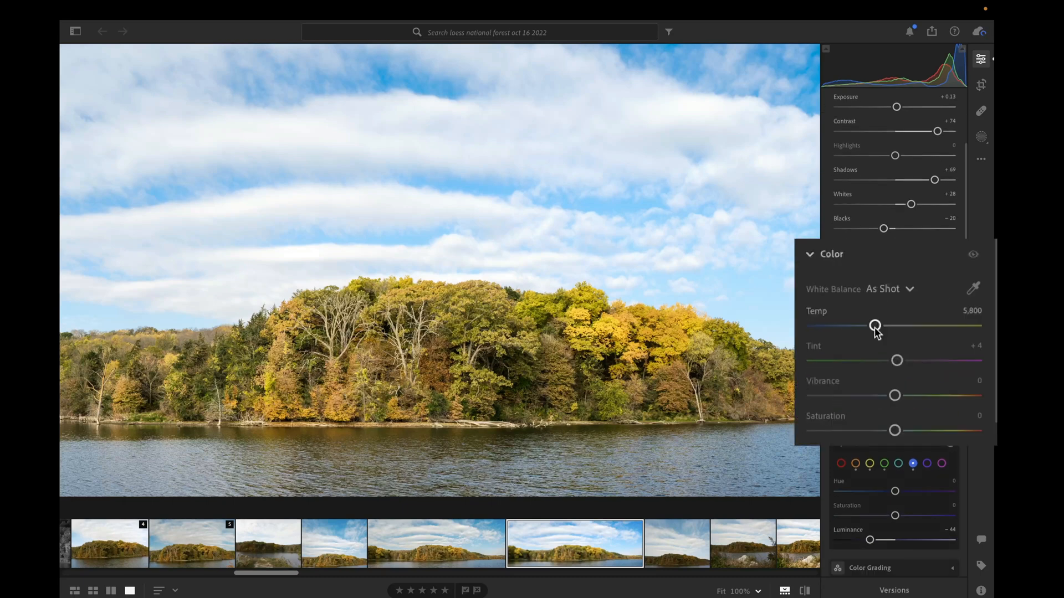
left_click_drag(875, 326, 880, 328)
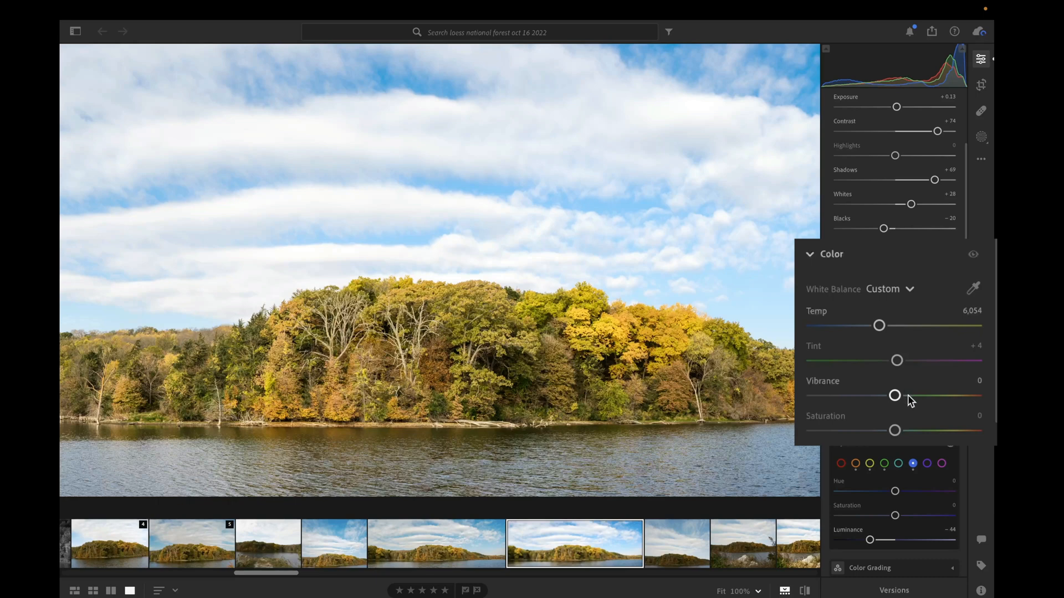
mouse_move(907, 395)
left_mouse_down()
mouse_move(895, 395)
mouse_move(917, 395)
mouse_move(884, 397)
mouse_move(909, 395)
left_mouse_up()
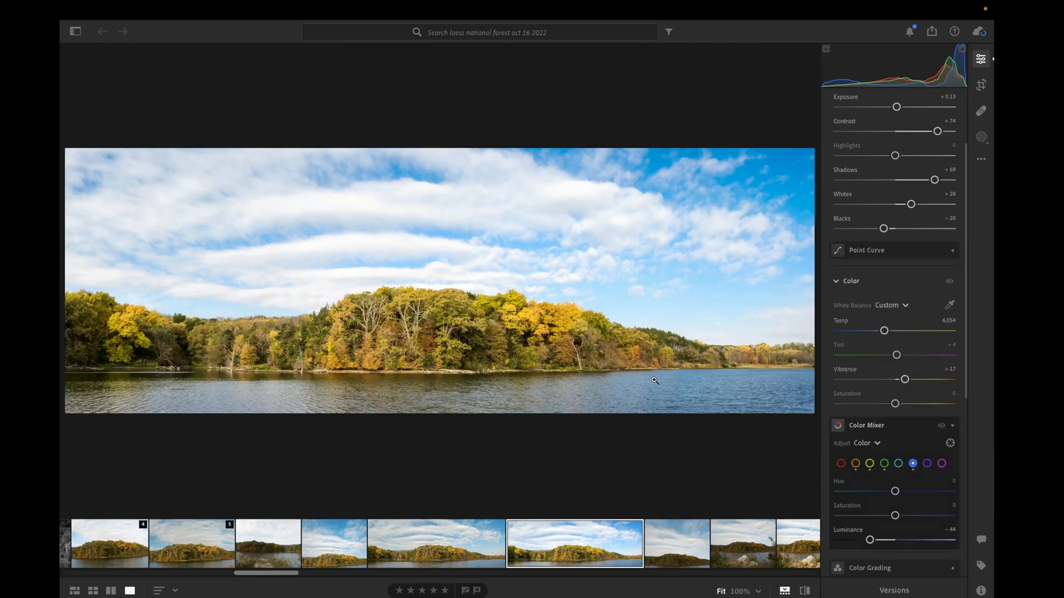
- Compare the edited panorama with its unedited original and copy its edit settings
key("backslash")
key("backslash")
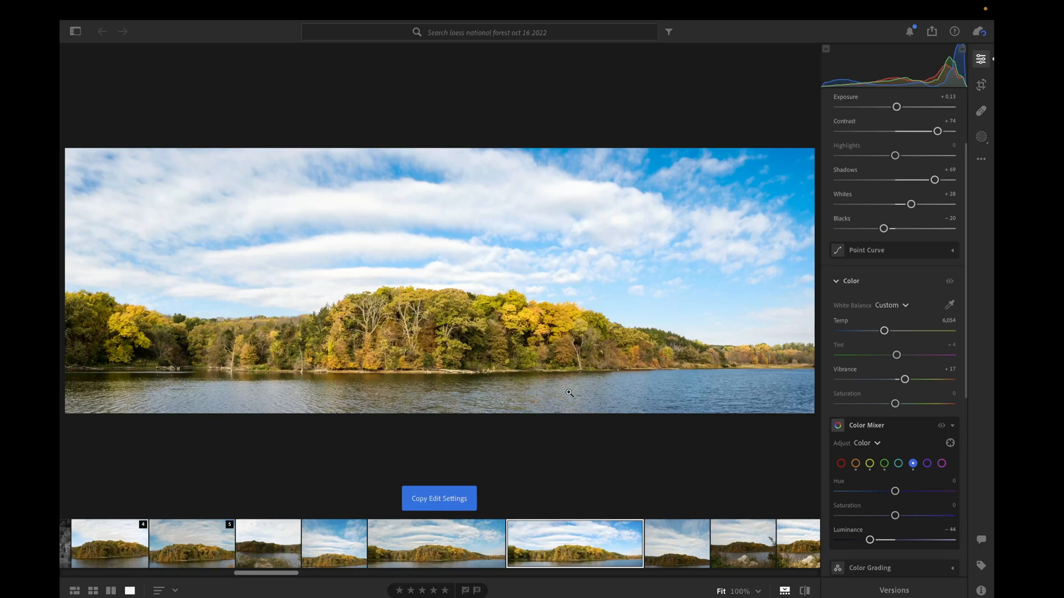
- Paste the copied edit settings onto the two photos that follow the panorama in the filmstrip
left_click(680, 544)
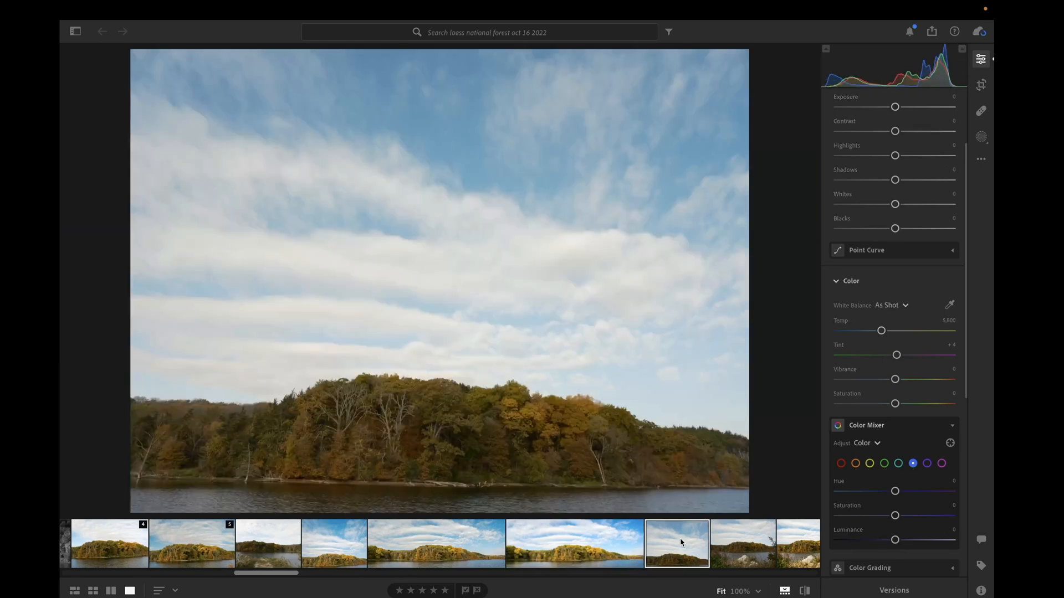
key("ctrl+v")
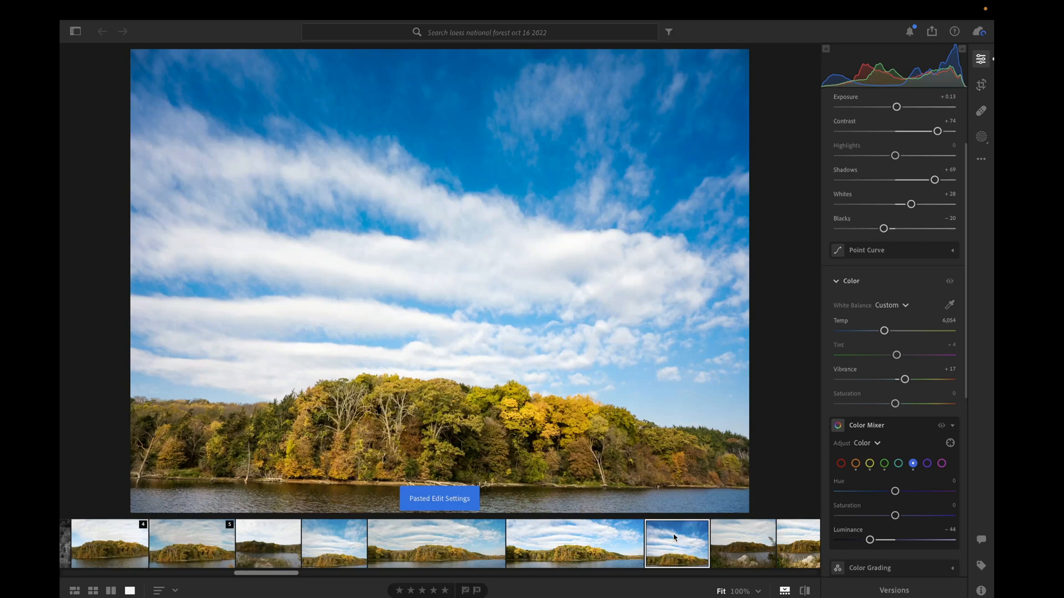
left_click(753, 550)
key("ctrl+shift+v")
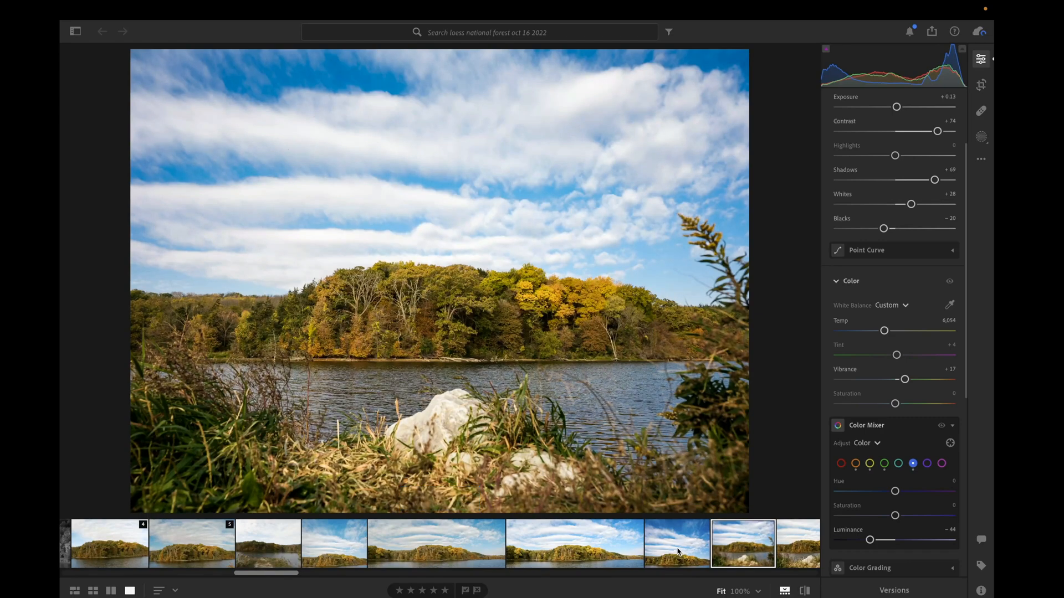
- Compare the rocky shoreline photo before and after the pasted edits, and return to the lake panorama
key("backslash")
key("backslash")
key("backslash")
key("backslash")
left_click(576, 550)
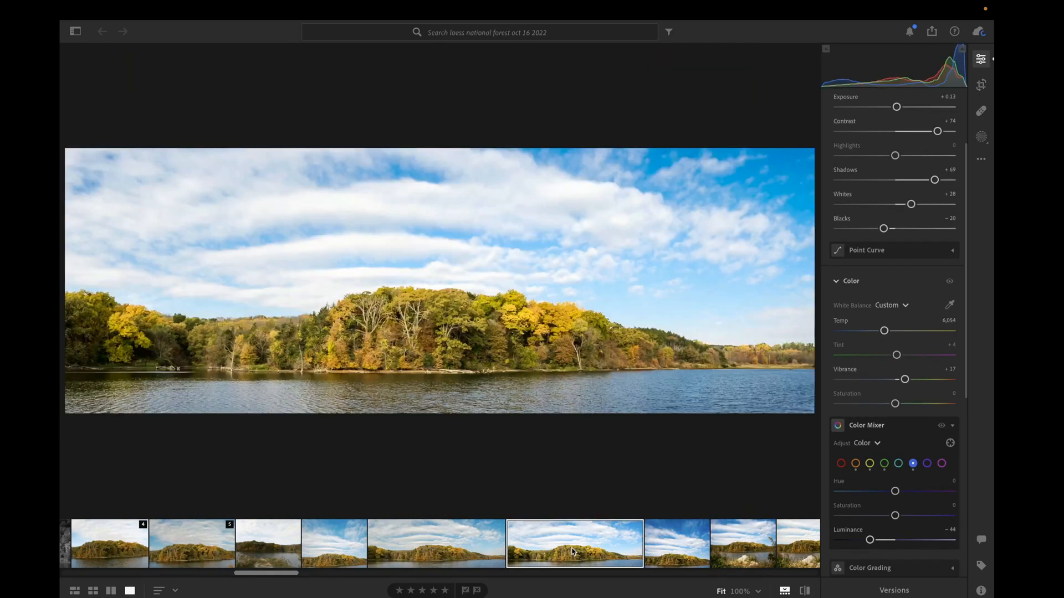